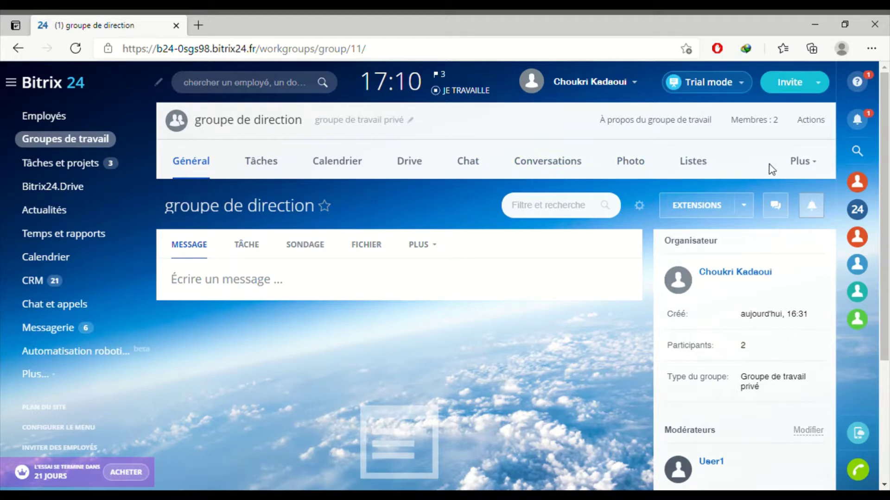
Review the groupe de direction workgroup's additional sections and overview details, and check its list of members.
{"action": "left_click", "coordinate": [816, 172]}
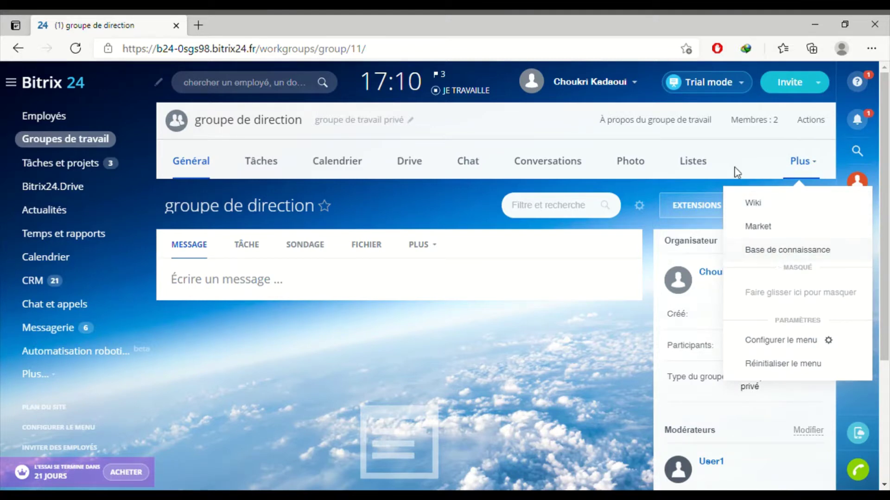
{"action": "left_click", "coordinate": [754, 162]}
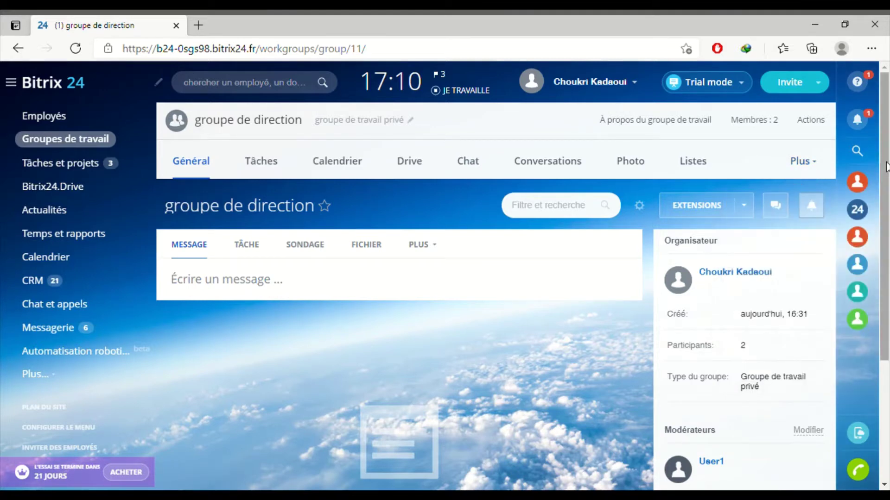
{"action": "left_click_drag", "start_coordinate": [885, 194], "coordinate": [886, 241]}
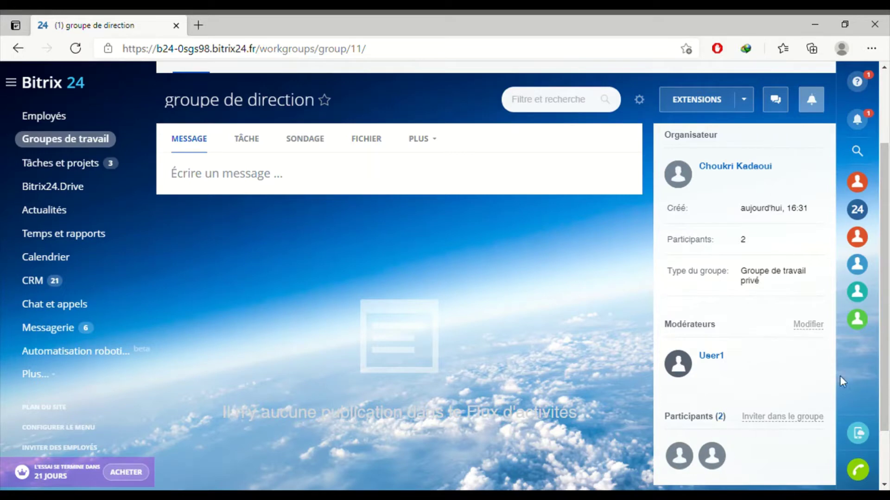
{"action": "scroll", "coordinate": [885, 250], "scroll_direction": "up", "scroll_amount": 3}
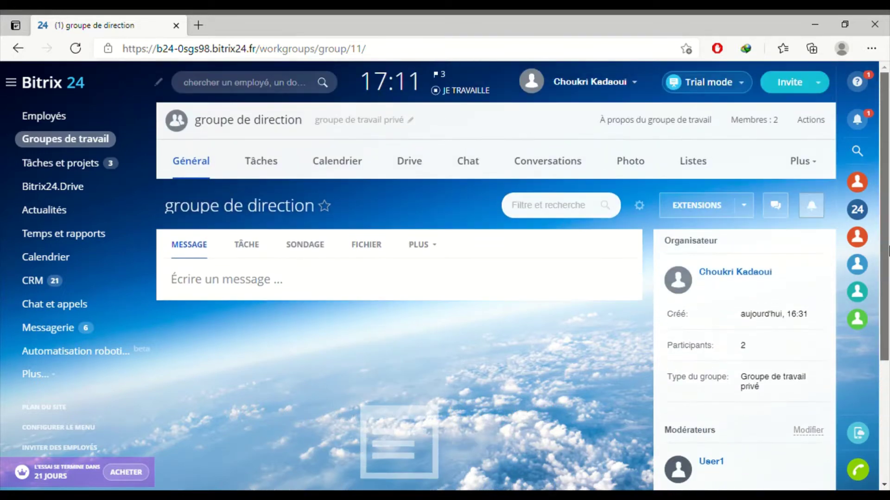
{"action": "left_click", "coordinate": [754, 121]}
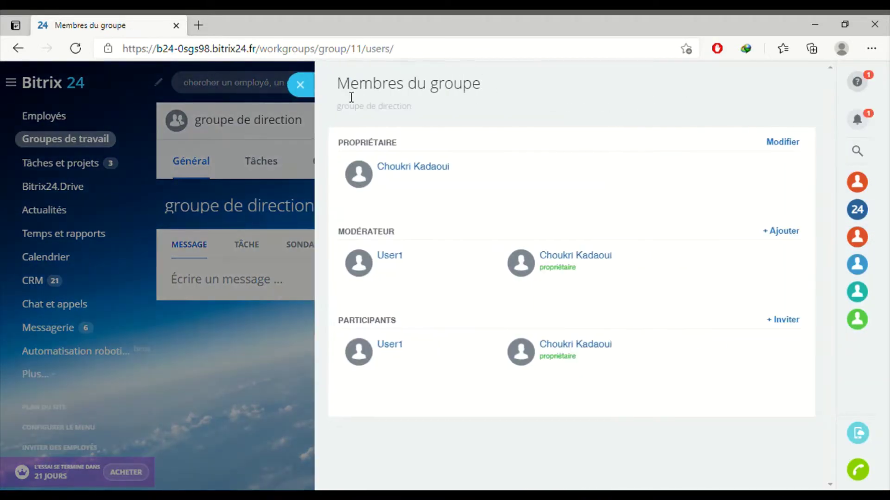
{"action": "left_click", "coordinate": [302, 88]}
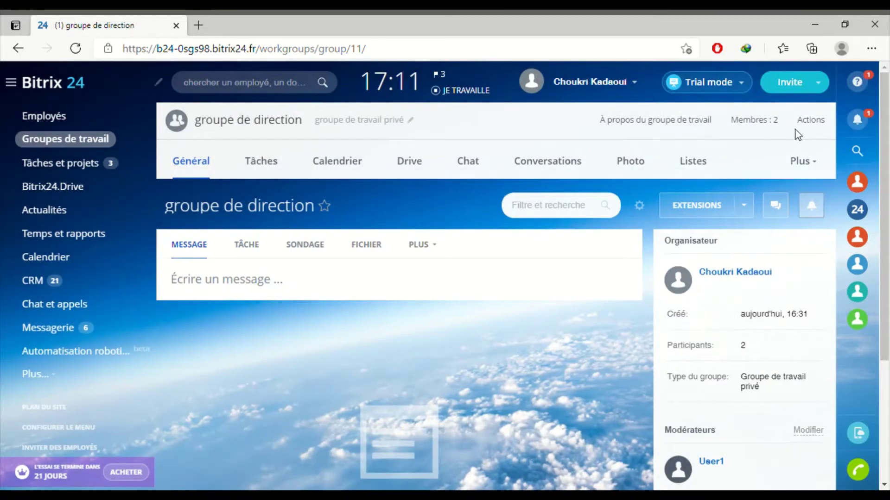
Examine the workgroup's access rights for members, photo gallery, tasks and conversations, leaving the settings without saving changes.
{"action": "left_click", "coordinate": [814, 127]}
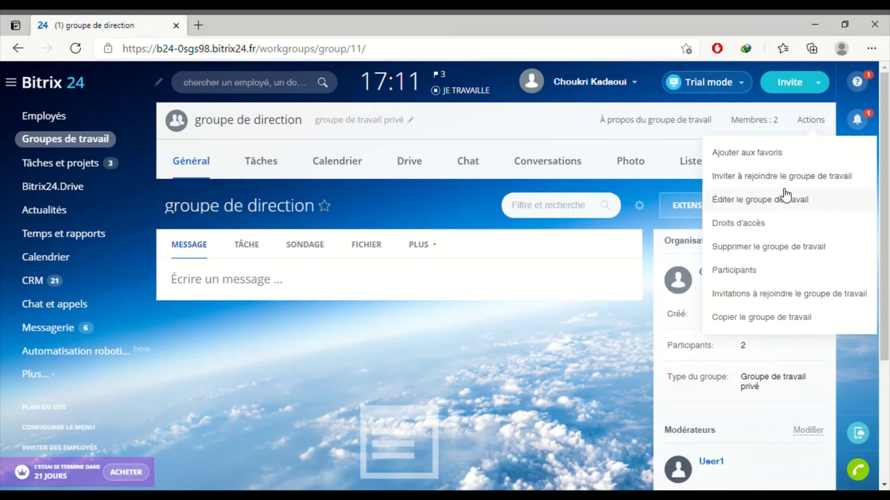
{"action": "left_click", "coordinate": [762, 225]}
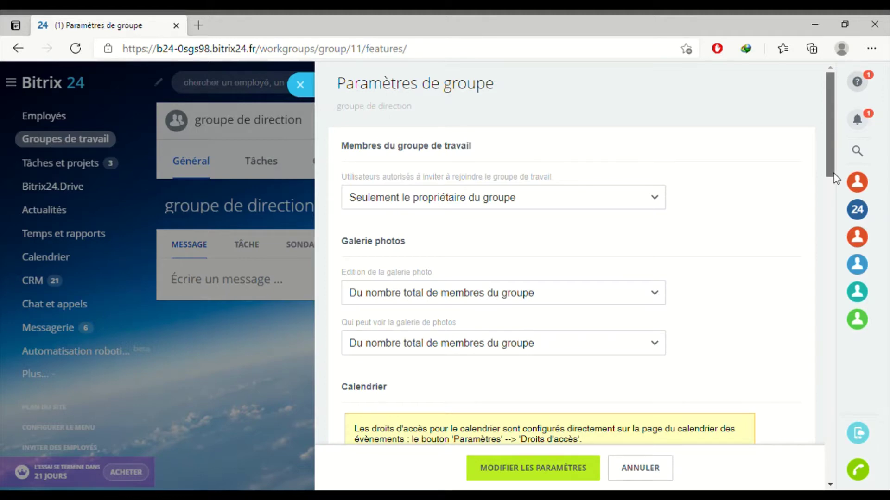
{"action": "left_click_drag", "start_coordinate": [834, 179], "coordinate": [833, 215]}
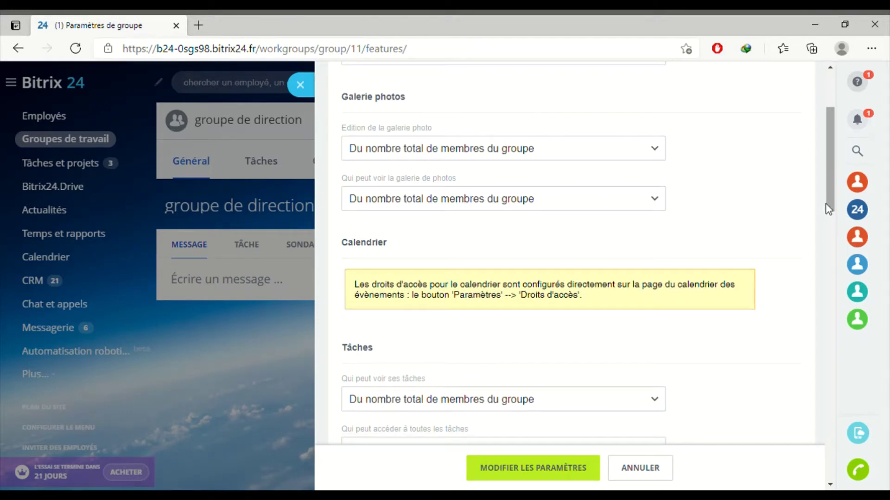
{"action": "left_click_drag", "start_coordinate": [834, 209], "coordinate": [834, 268]}
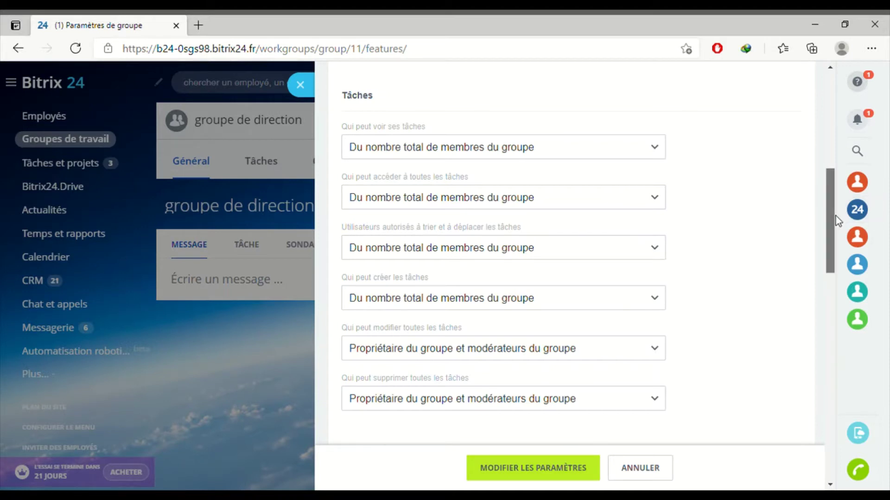
{"action": "left_click_drag", "start_coordinate": [836, 216], "coordinate": [835, 273]}
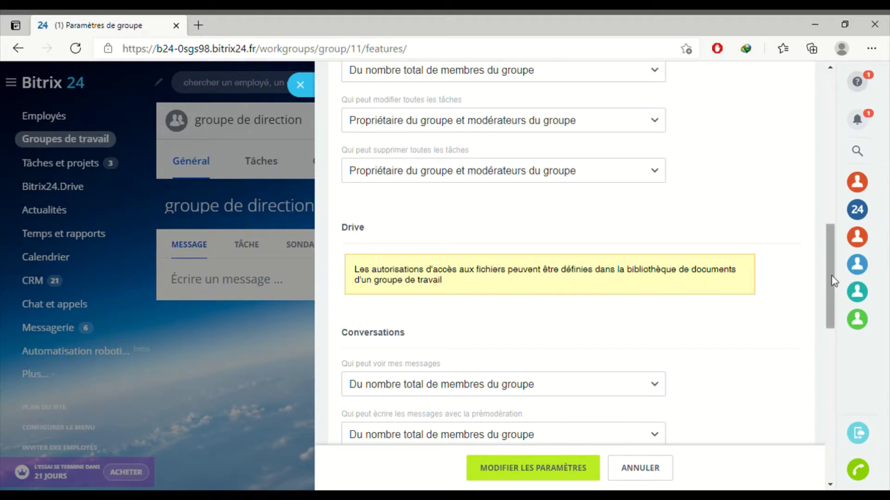
{"action": "left_click_drag", "start_coordinate": [832, 284], "coordinate": [785, 95]}
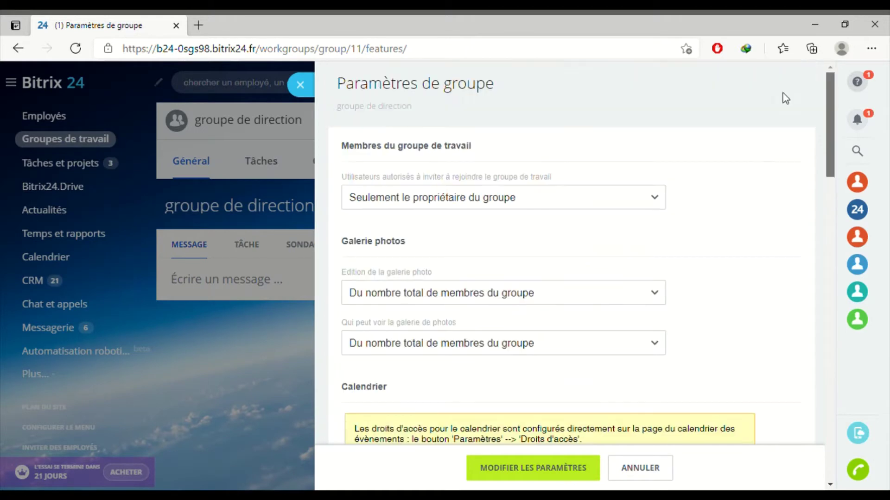
{"action": "left_click", "coordinate": [656, 473]}
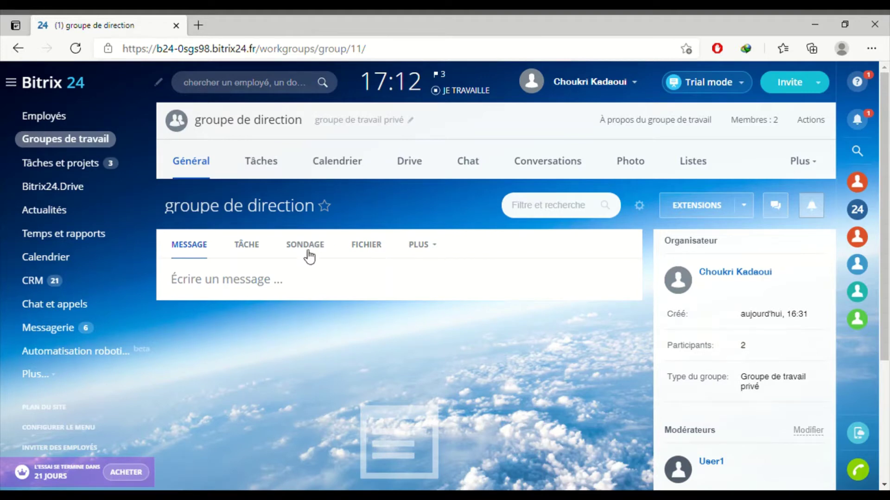
Start a message to the group with the subject line and text formatting tools shown, and check the people available to mention.
{"action": "left_click", "coordinate": [199, 252]}
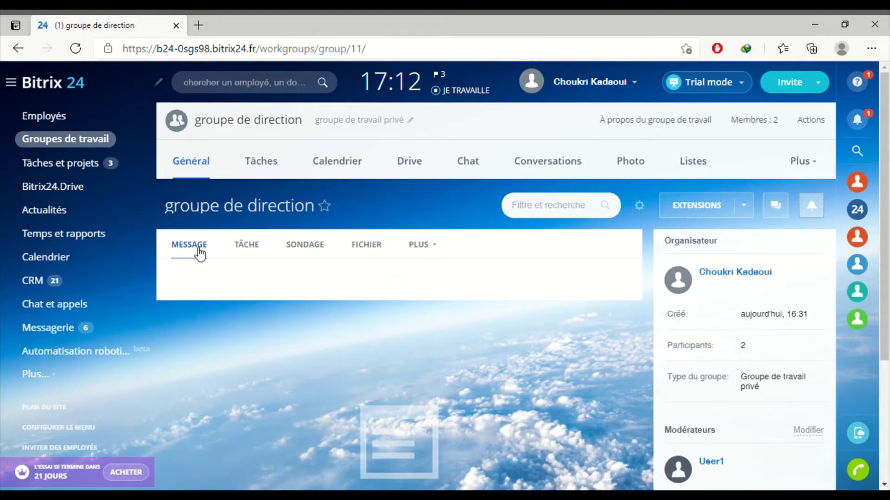
{"action": "scroll", "coordinate": [888, 295], "scroll_direction": "down", "scroll_amount": 2}
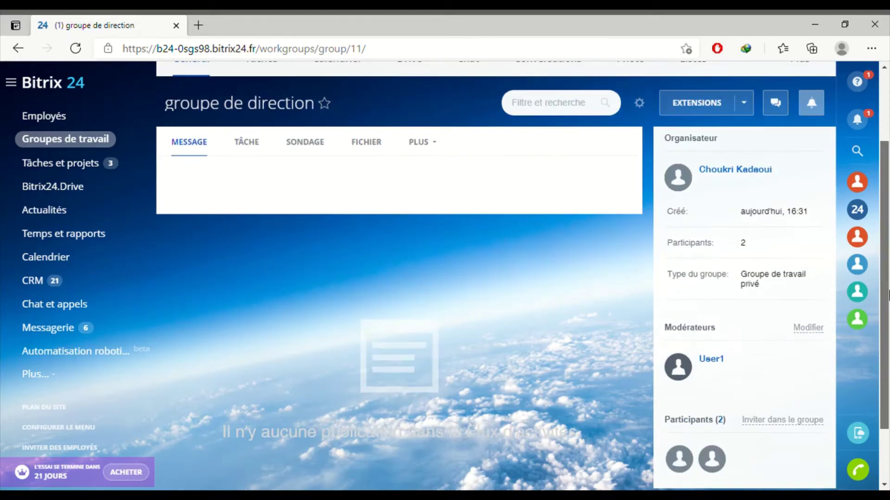
{"action": "left_click", "coordinate": [199, 166]}
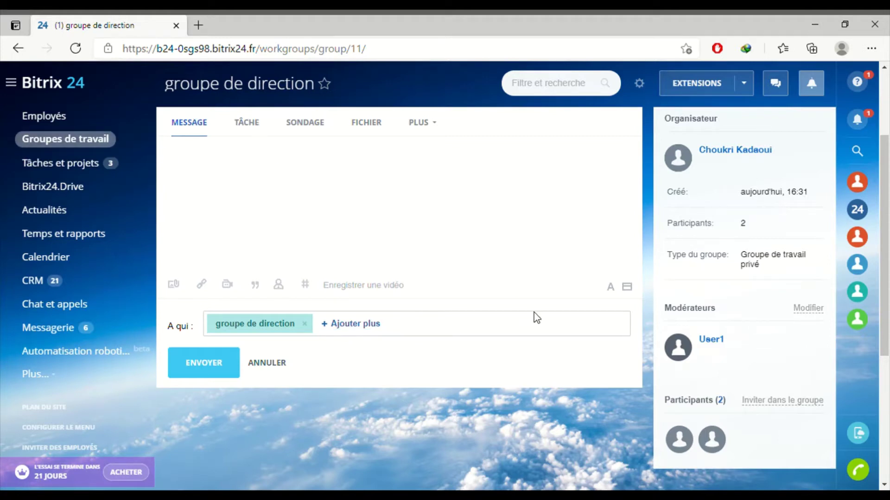
{"action": "left_click", "coordinate": [628, 286]}
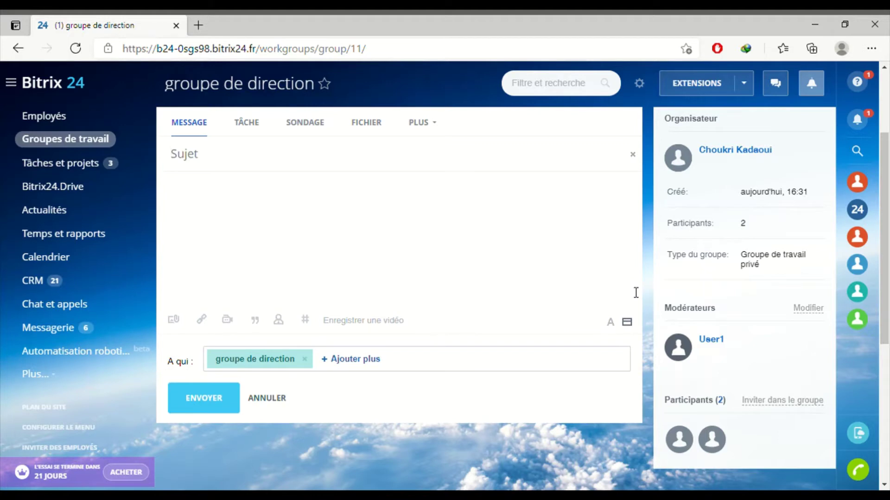
{"action": "left_click", "coordinate": [612, 323]}
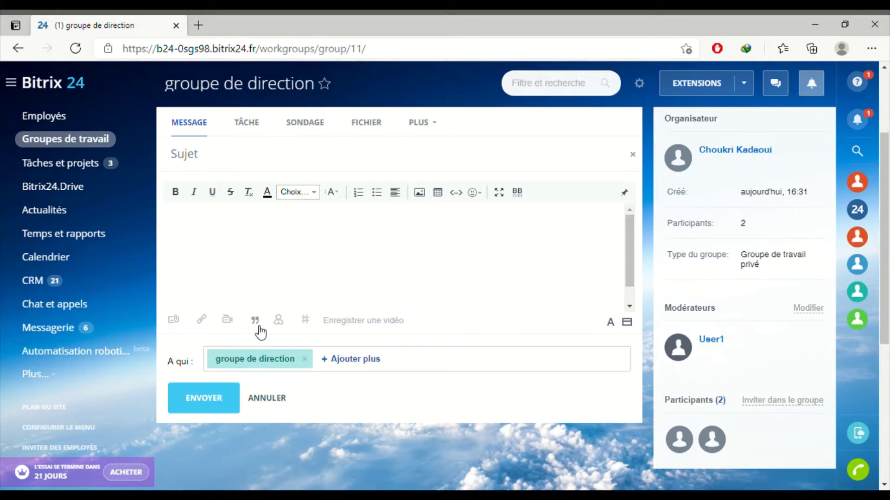
{"action": "left_click", "coordinate": [286, 323]}
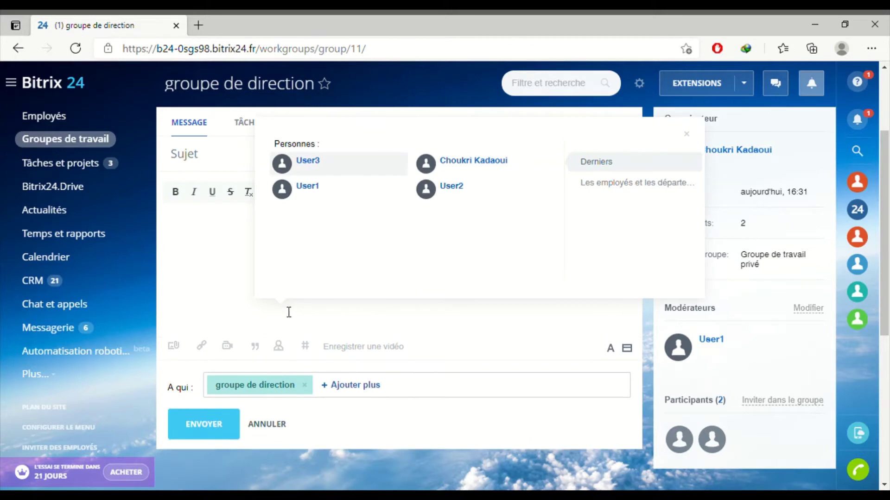
{"action": "left_click", "coordinate": [338, 370]}
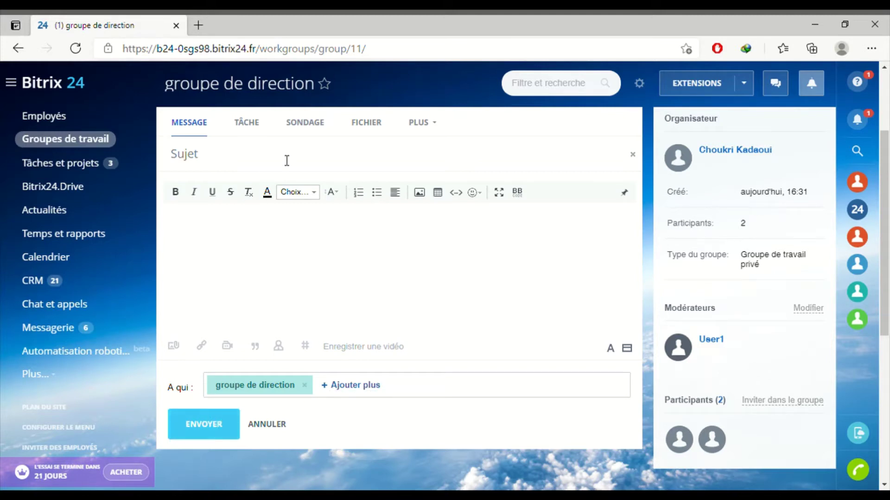
Look at the group feed's forms for creating a task, a poll and a file post.
{"action": "left_click", "coordinate": [248, 124]}
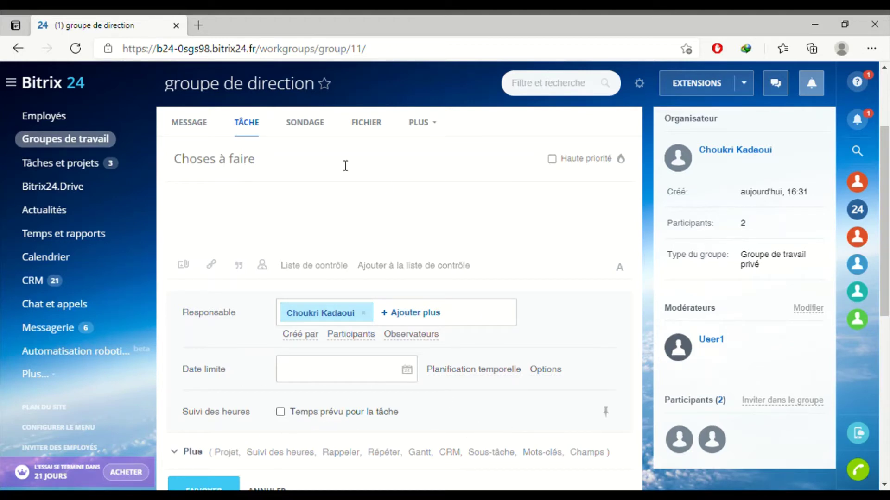
{"action": "left_click", "coordinate": [313, 132]}
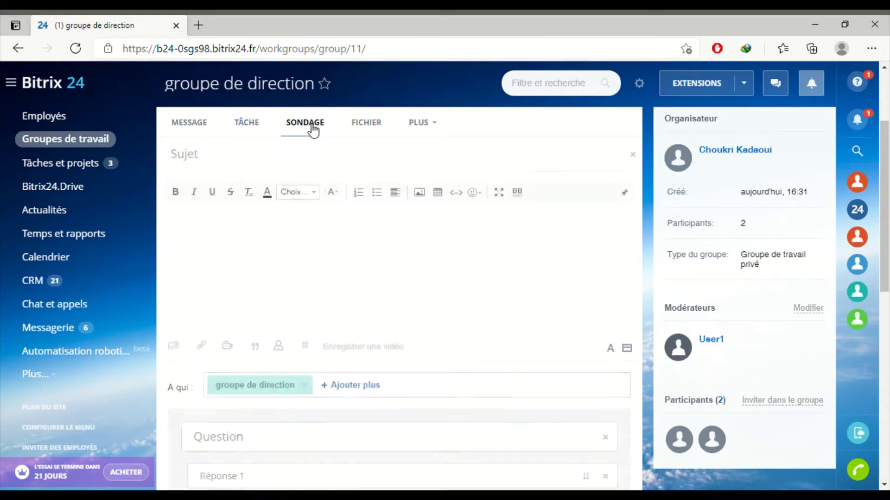
{"action": "left_click", "coordinate": [372, 127]}
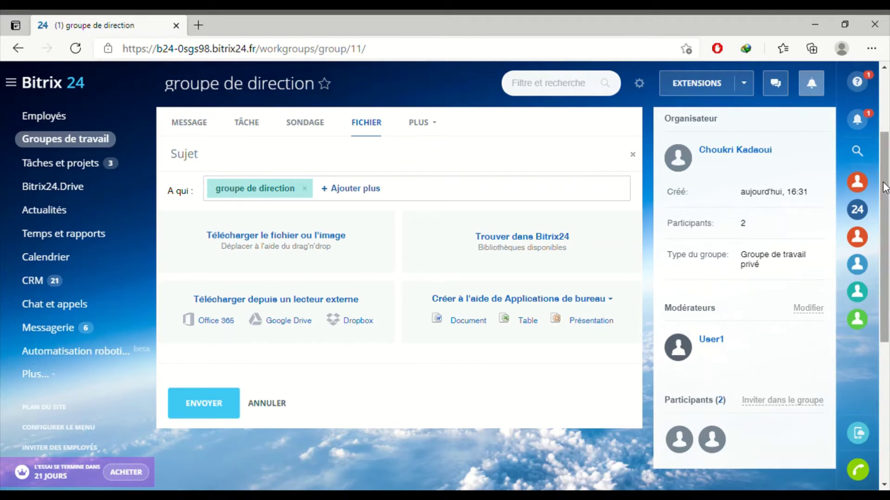
View the group's tasks by deadline, and check the list of calendars included in its calendar.
{"action": "scroll", "coordinate": [879, 126], "scroll_direction": "up", "scroll_amount": 2}
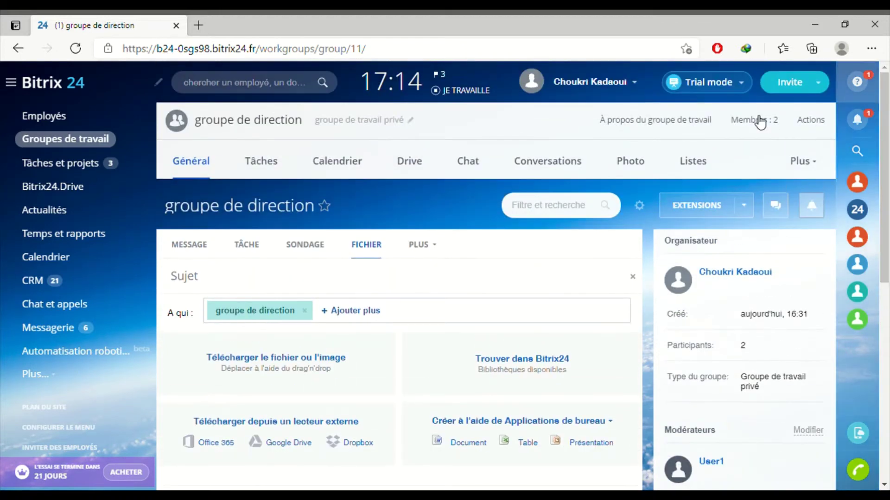
{"action": "left_click", "coordinate": [263, 167]}
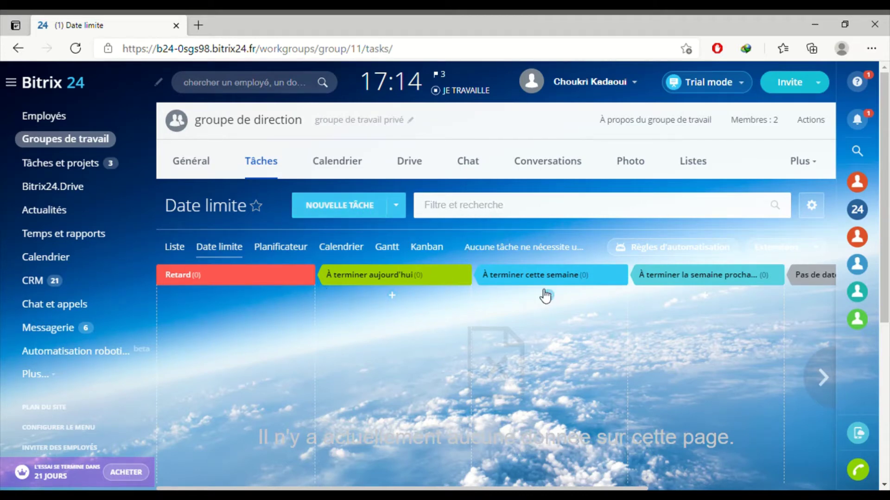
{"action": "left_click", "coordinate": [340, 164]}
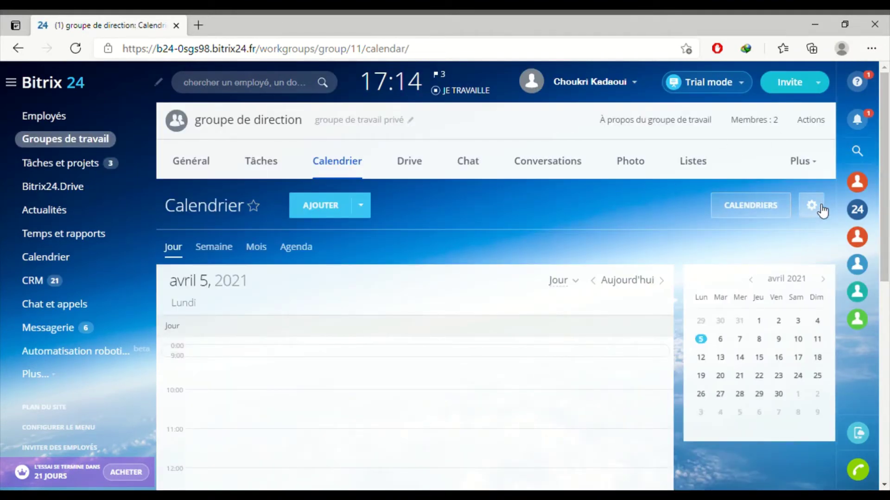
{"action": "left_click", "coordinate": [755, 205]}
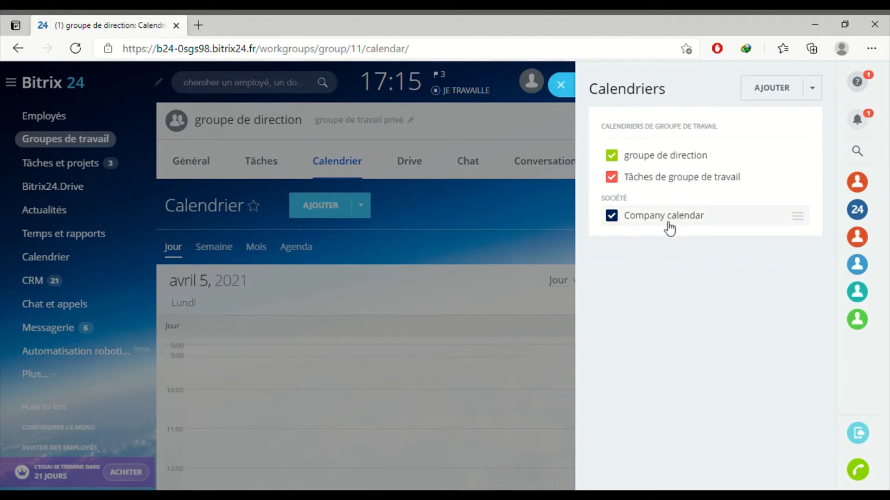
{"action": "left_click", "coordinate": [562, 85]}
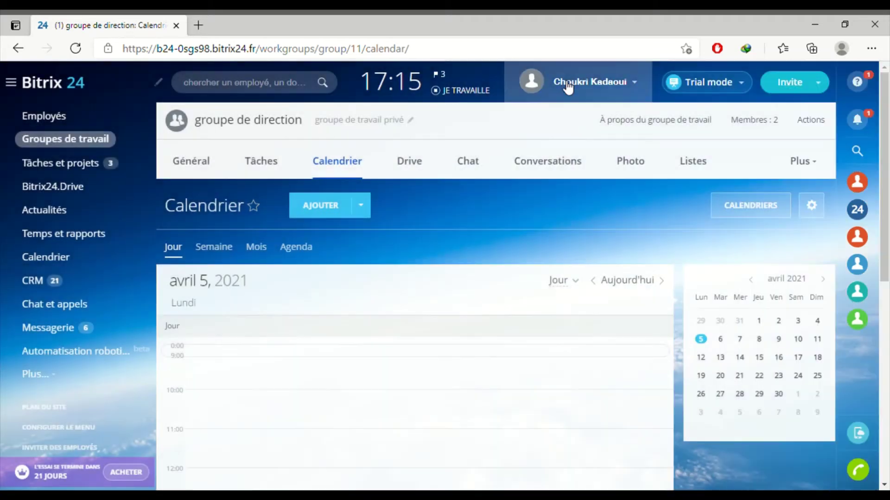
Review the group calendar's settings down to the access rights, and look at the options for adding calendar entries.
{"action": "left_click", "coordinate": [811, 207]}
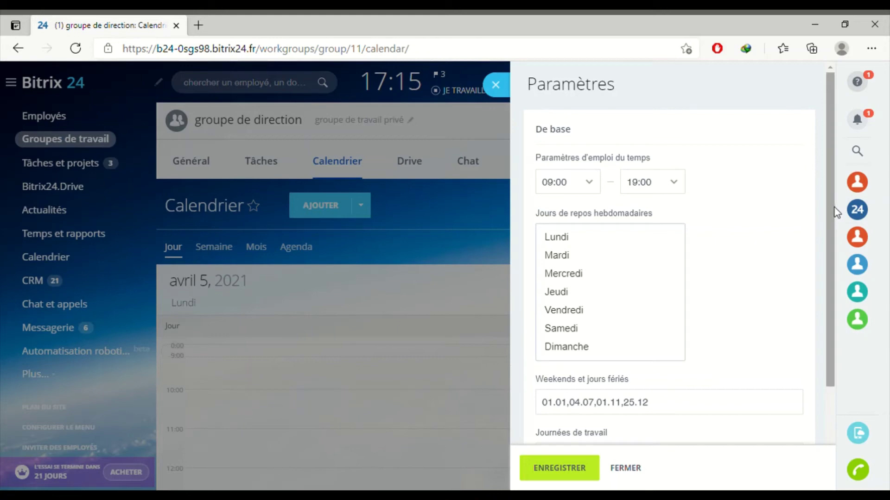
{"action": "left_click_drag", "start_coordinate": [833, 212], "coordinate": [829, 348]}
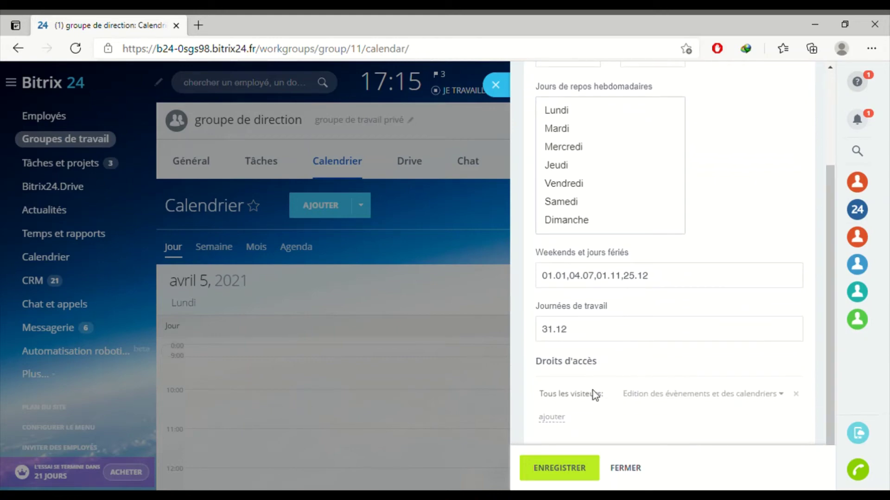
{"action": "left_click", "coordinate": [501, 258]}
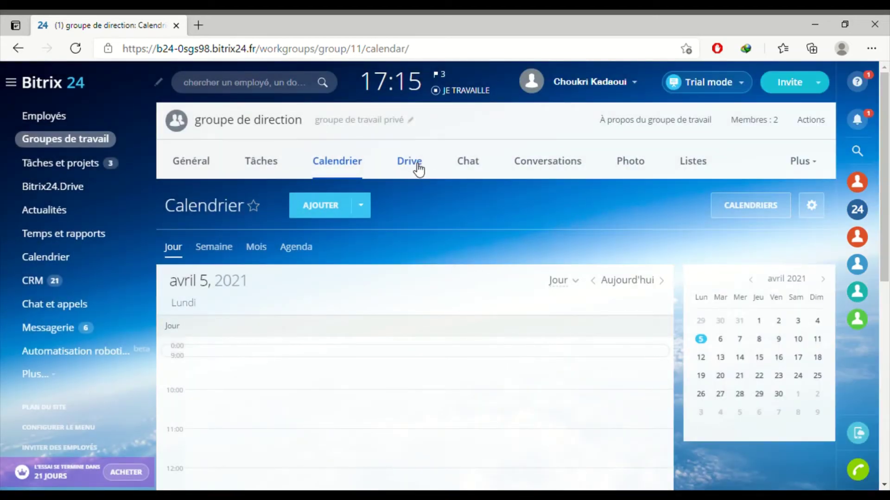
{"action": "left_click", "coordinate": [361, 208]}
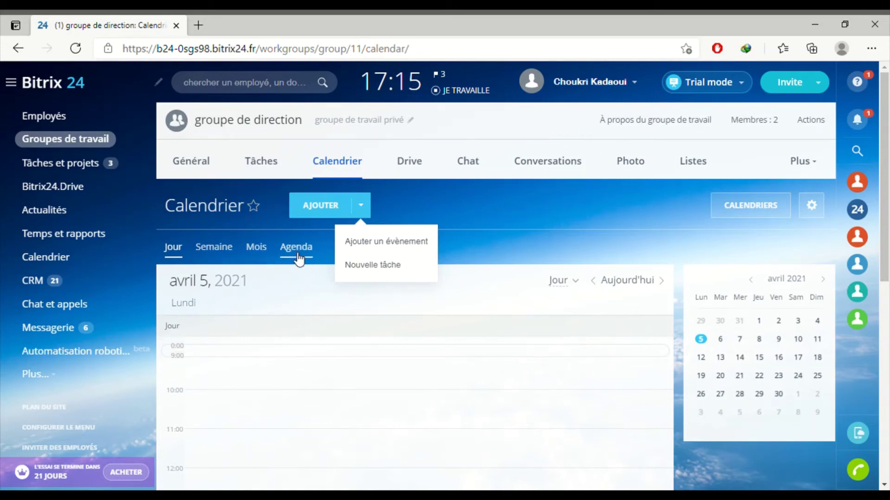
{"action": "left_click", "coordinate": [443, 210]}
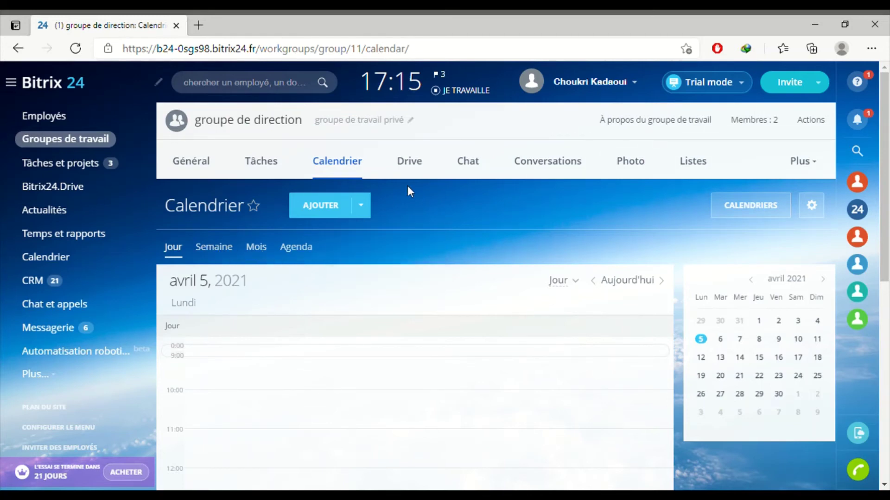
Check the group Drive's options for adding content, including the Google Docs, MS Office Online and Office 365 document types.
{"action": "left_click", "coordinate": [413, 169]}
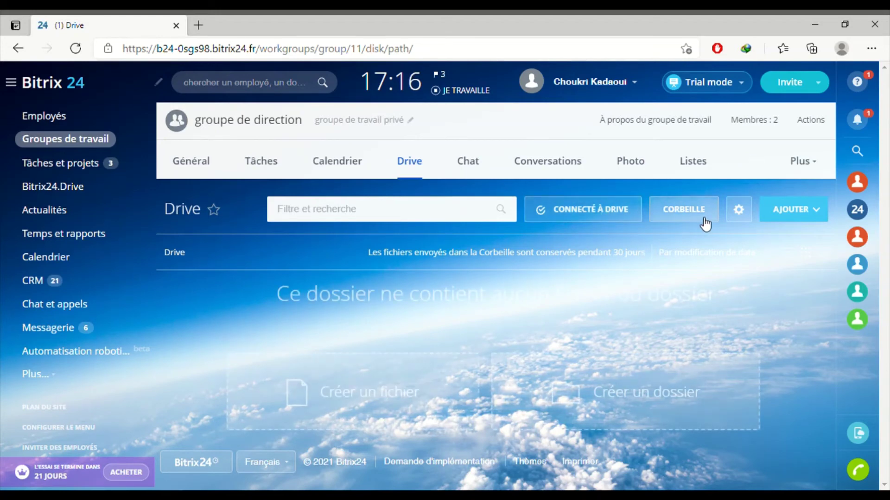
{"action": "left_click", "coordinate": [819, 216]}
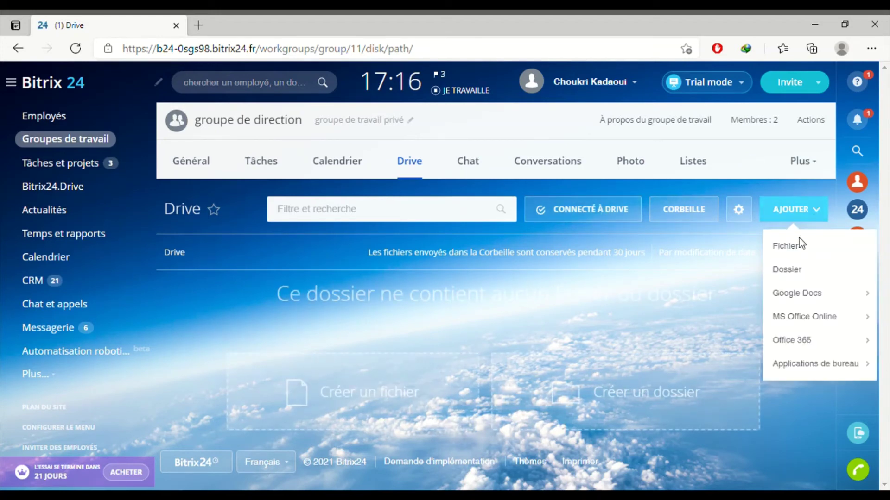
{"action": "mouse_move", "coordinate": [807, 293]}
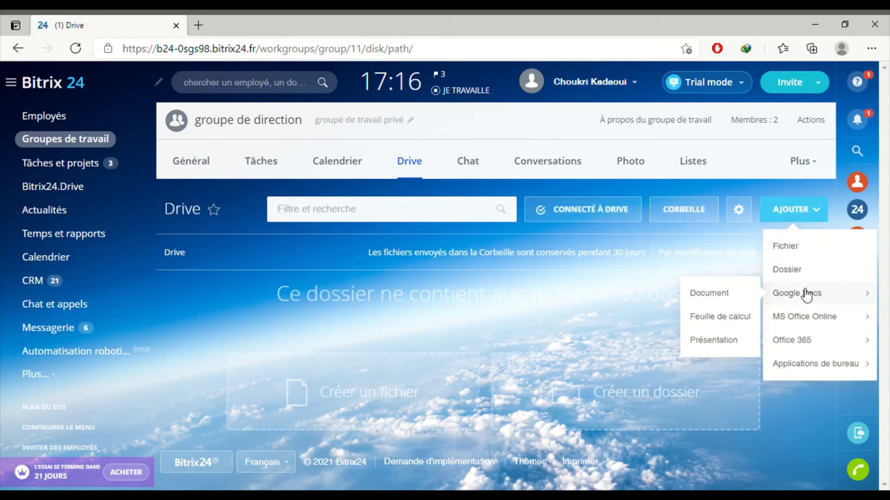
{"action": "mouse_move", "coordinate": [808, 316]}
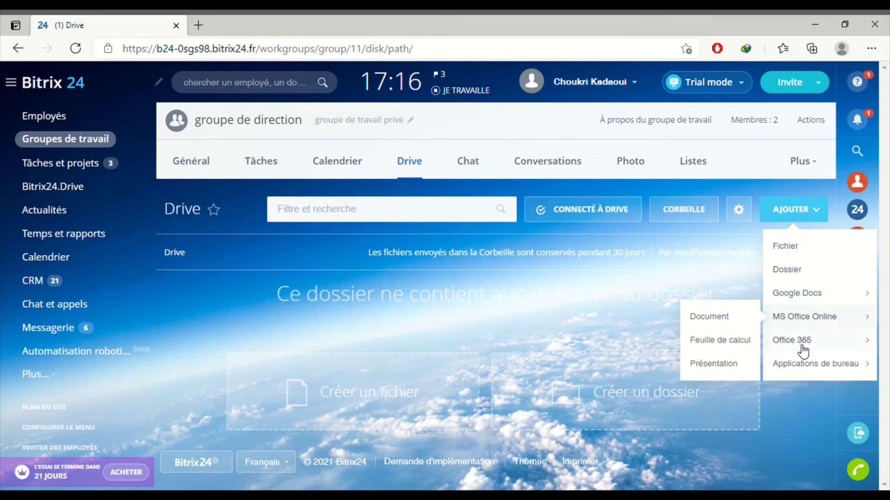
{"action": "mouse_move", "coordinate": [803, 351]}
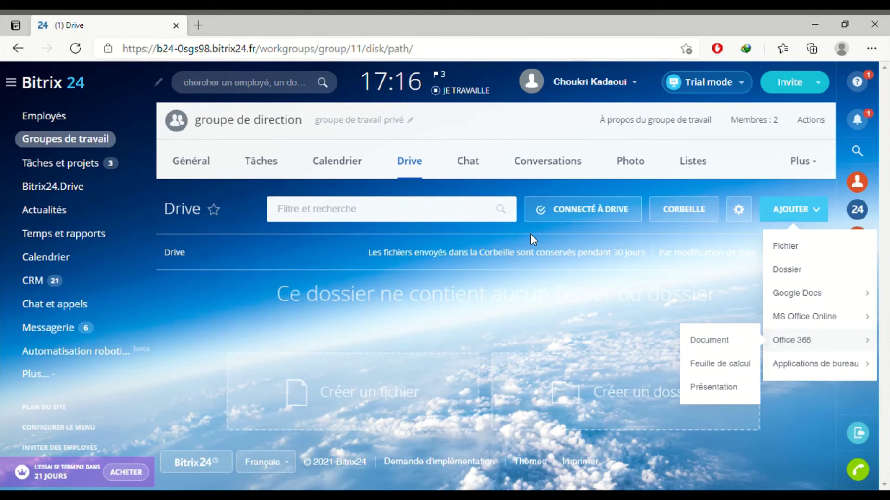
View the group's chat, look at the individual conversations with User1 and User2, and close the chat.
{"action": "left_click", "coordinate": [469, 164]}
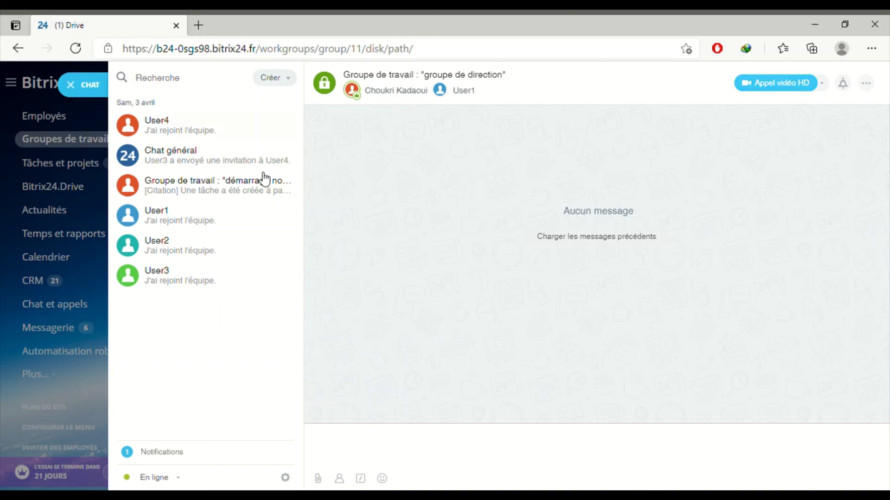
{"action": "left_click", "coordinate": [204, 224]}
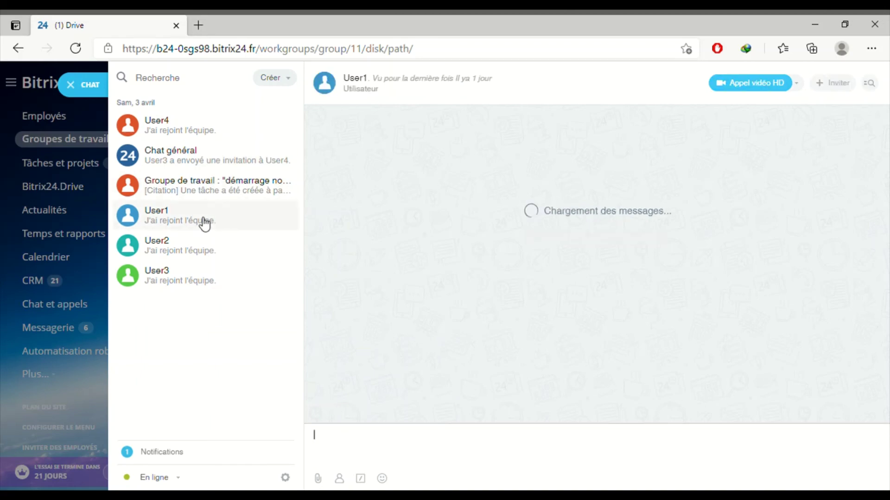
{"action": "left_click", "coordinate": [192, 254]}
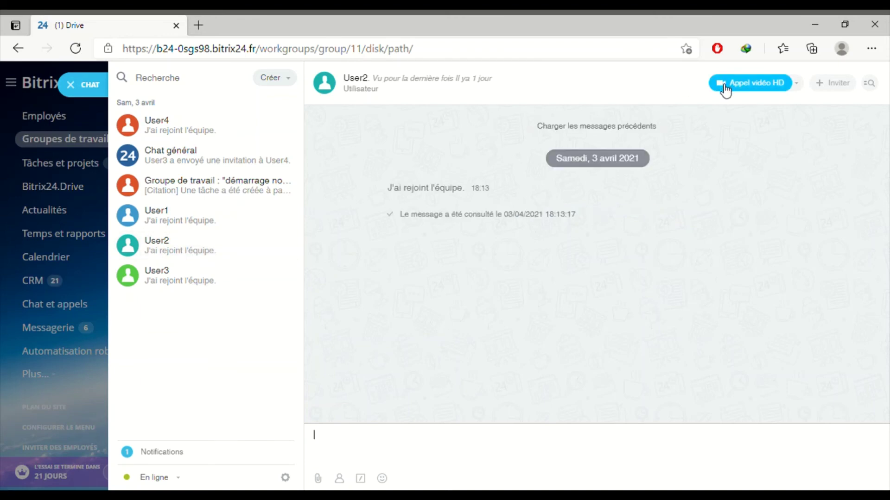
{"action": "left_click", "coordinate": [68, 84]}
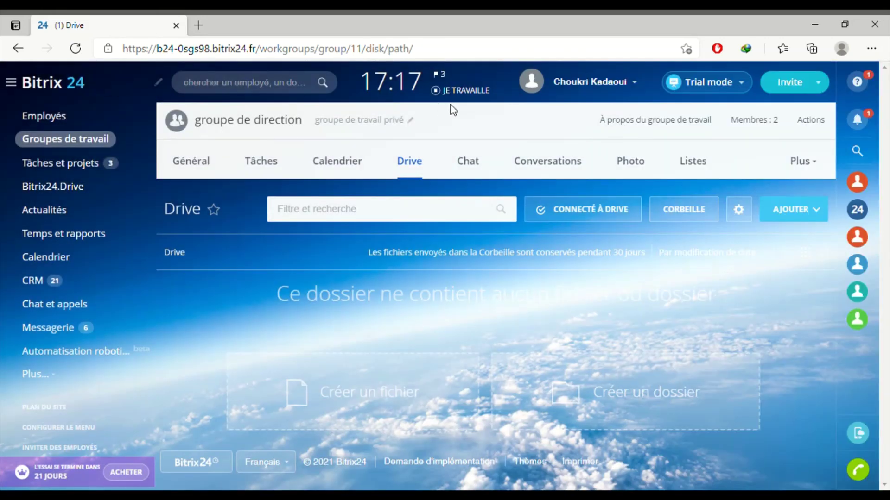
View the group's conversations, and examine the main settings of the form for creating a new list.
{"action": "left_click", "coordinate": [547, 165]}
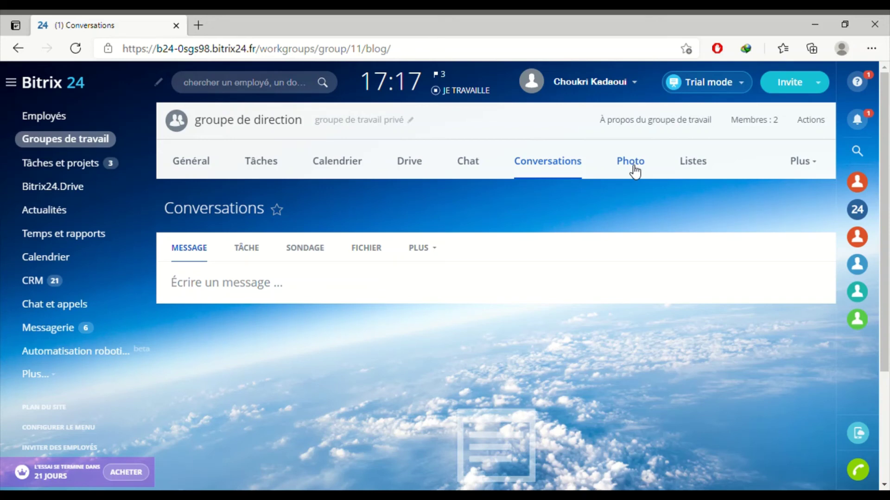
{"action": "left_click", "coordinate": [701, 173]}
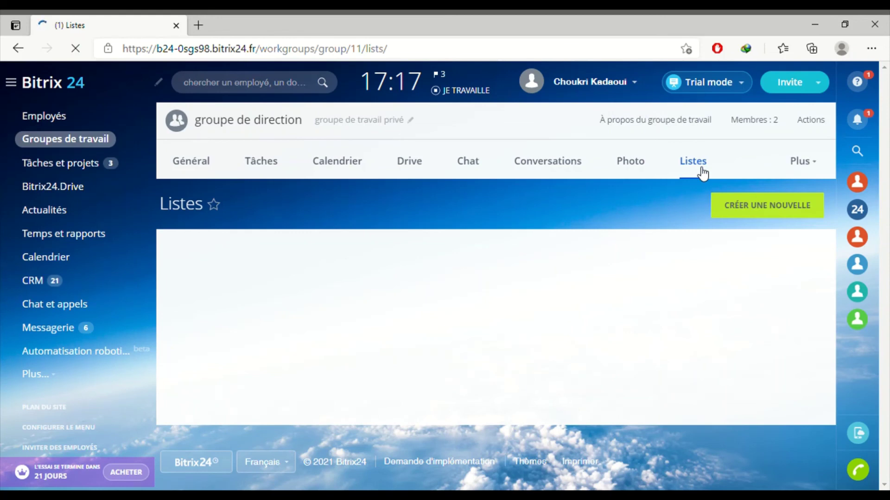
{"action": "left_click", "coordinate": [782, 212]}
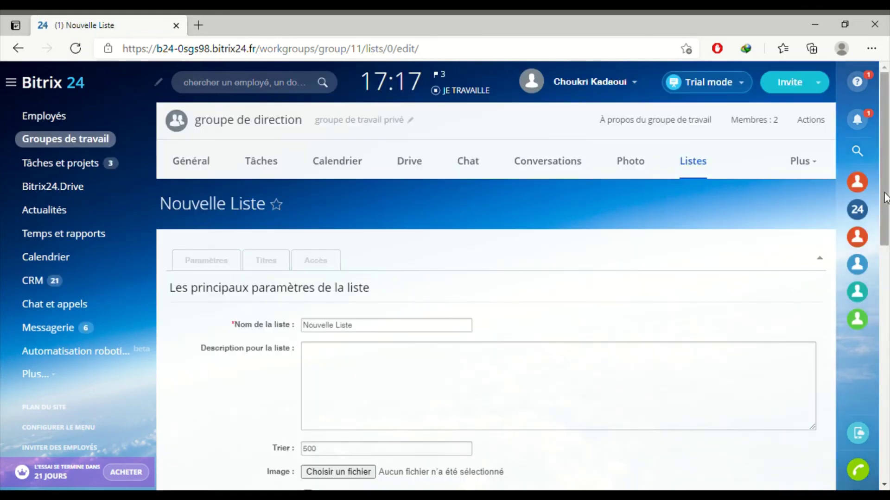
{"action": "left_click_drag", "start_coordinate": [887, 204], "coordinate": [876, 234]}
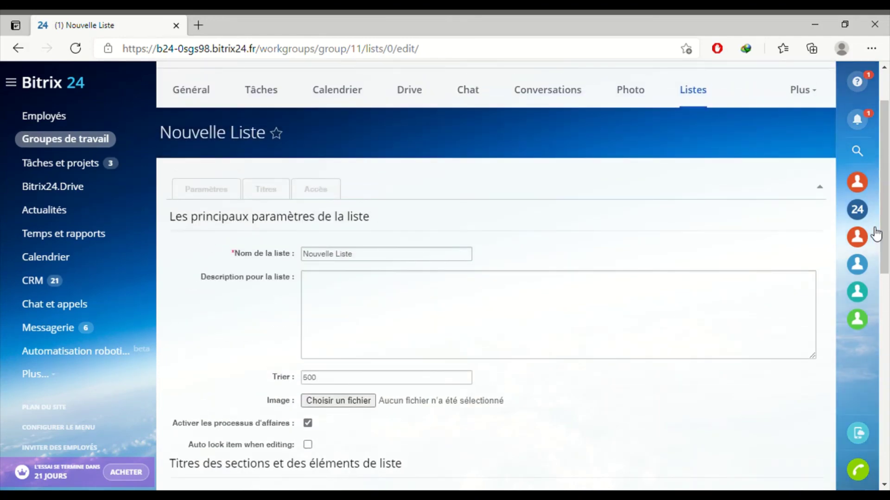